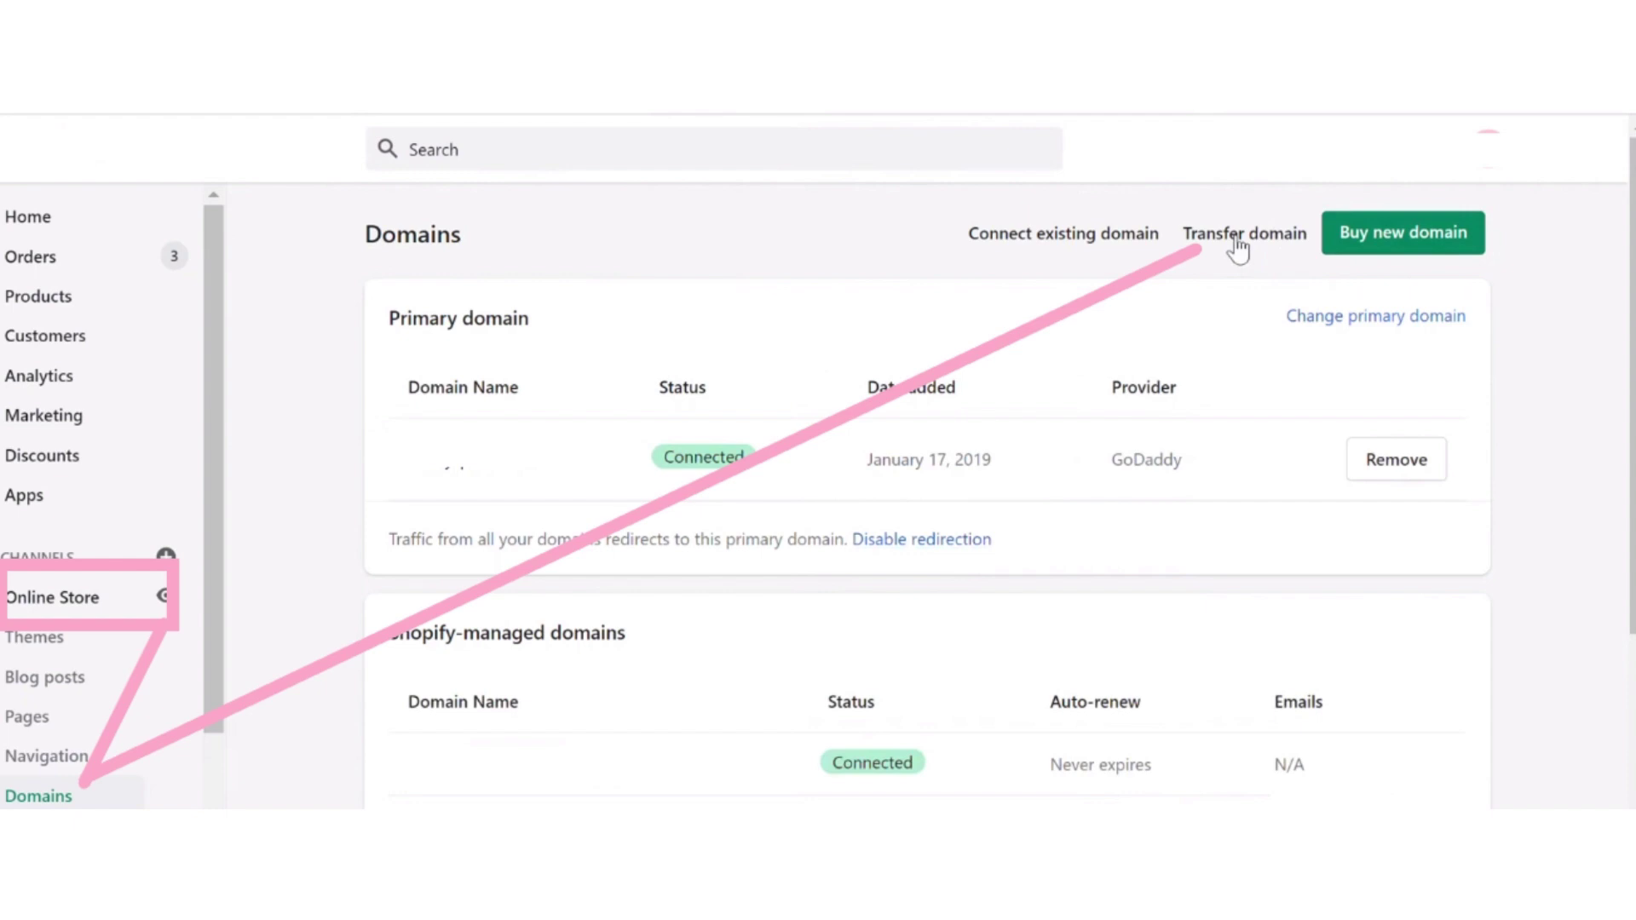
pyautogui.click(1237, 244)
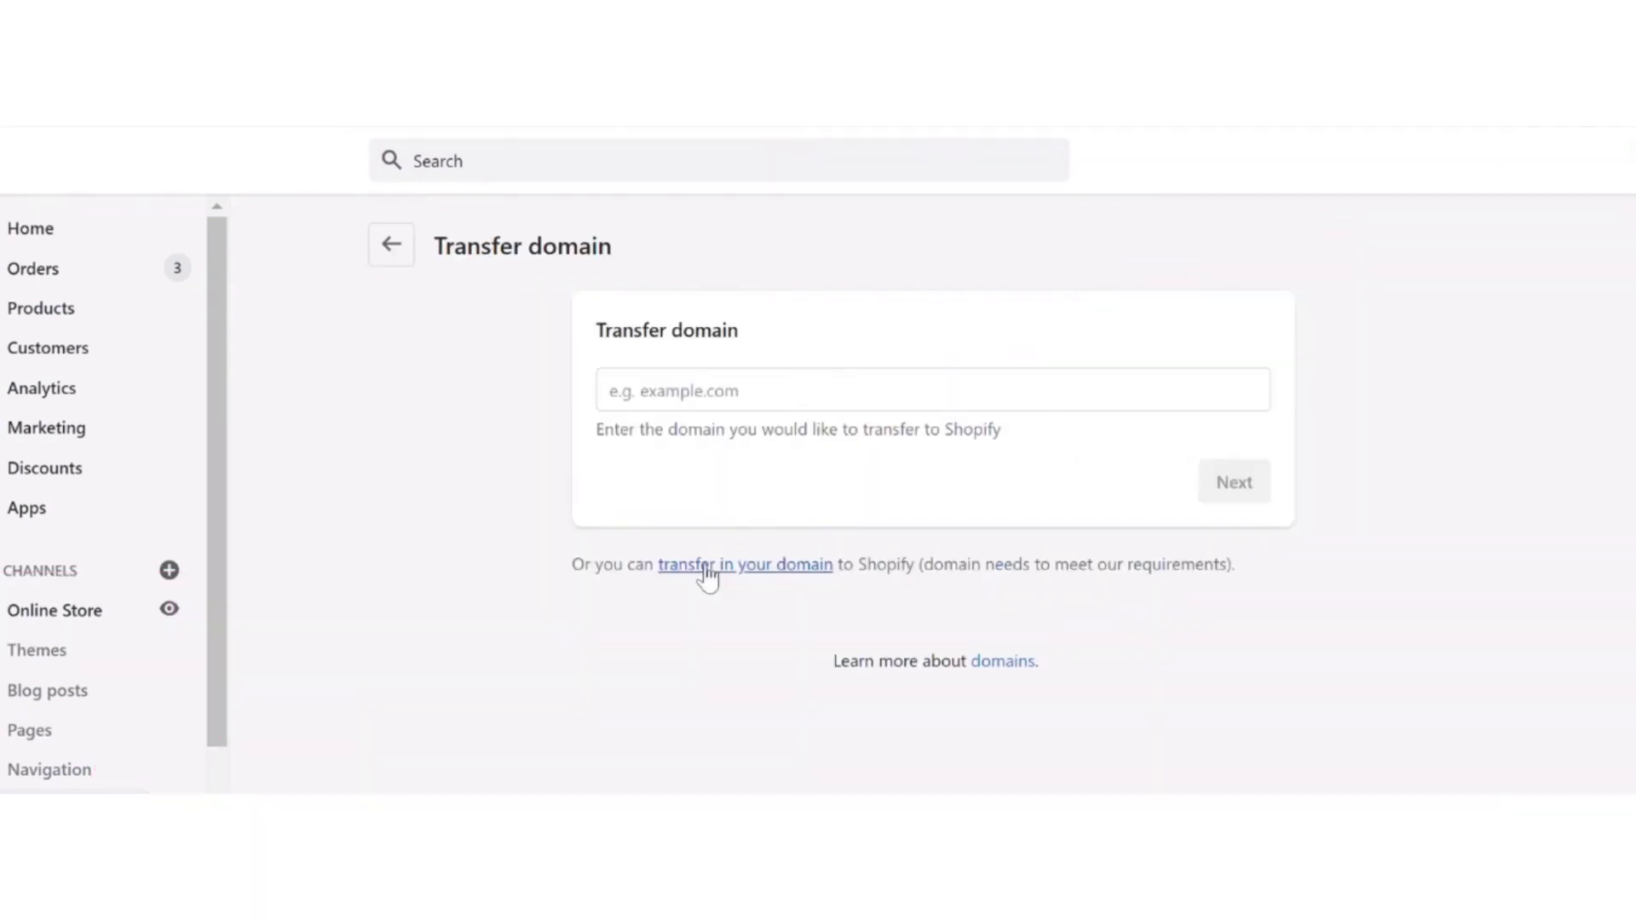